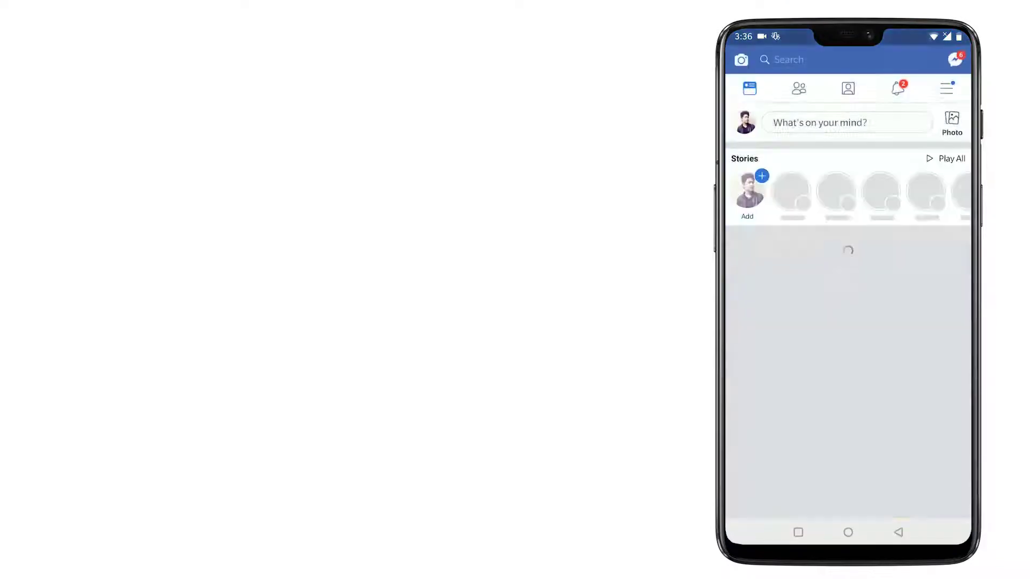
# Leave Facebook and then YouTube to get back to the home screen
pyautogui.click(848, 532)
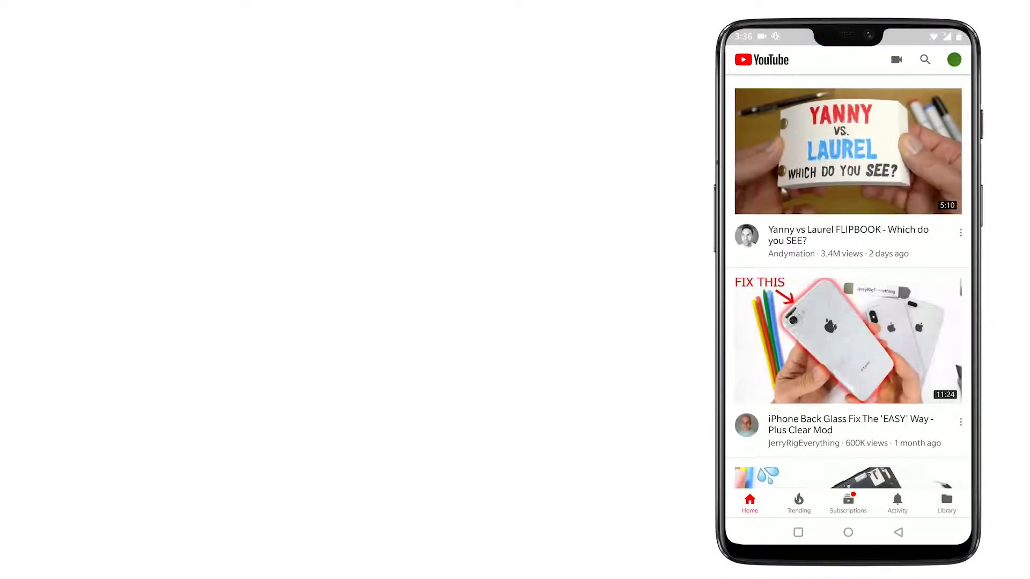
pyautogui.click(898, 532)
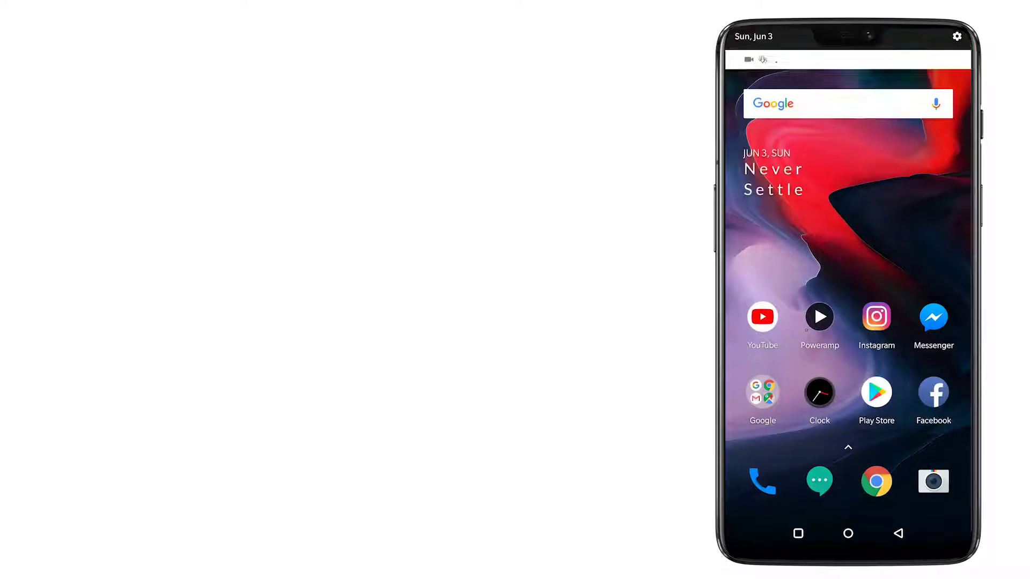
# Set Display > Notch display to Hide the notch area, then return home
pyautogui.click(954, 139)
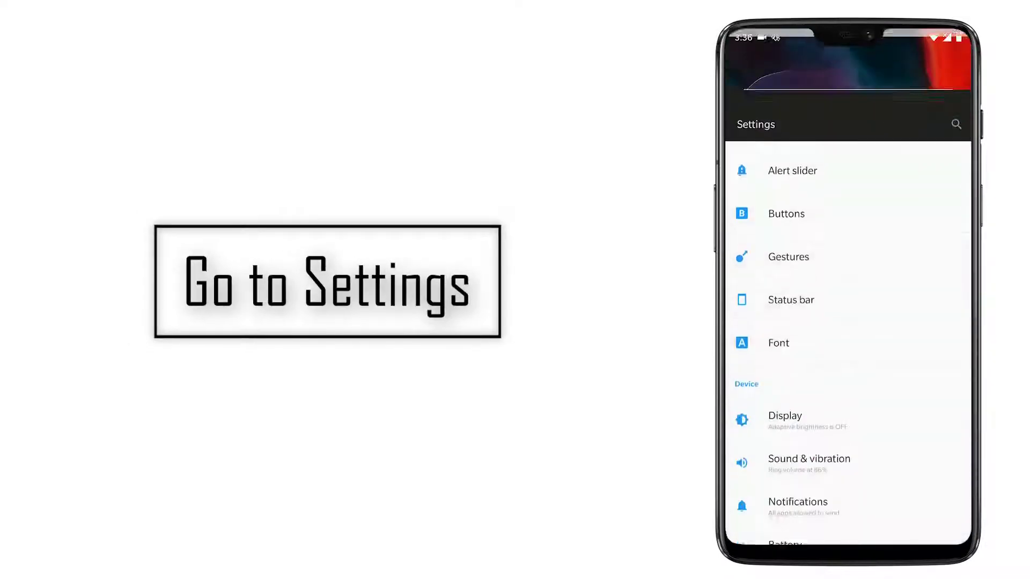
pyautogui.scroll(-3, 848, 322)
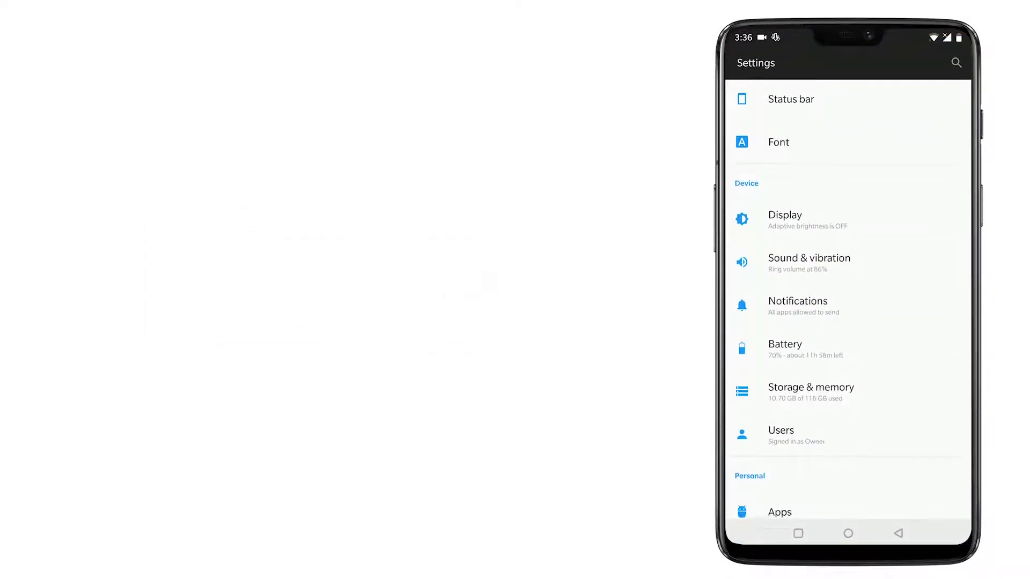
pyautogui.scroll(-3, 848, 322)
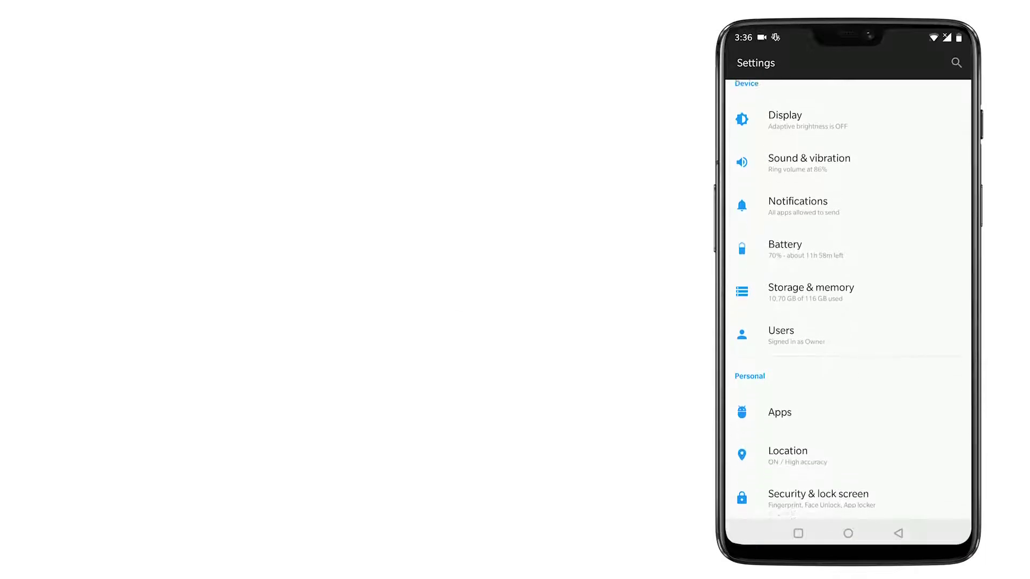
pyautogui.click(905, 108)
pyautogui.scroll(-1, 848, 322)
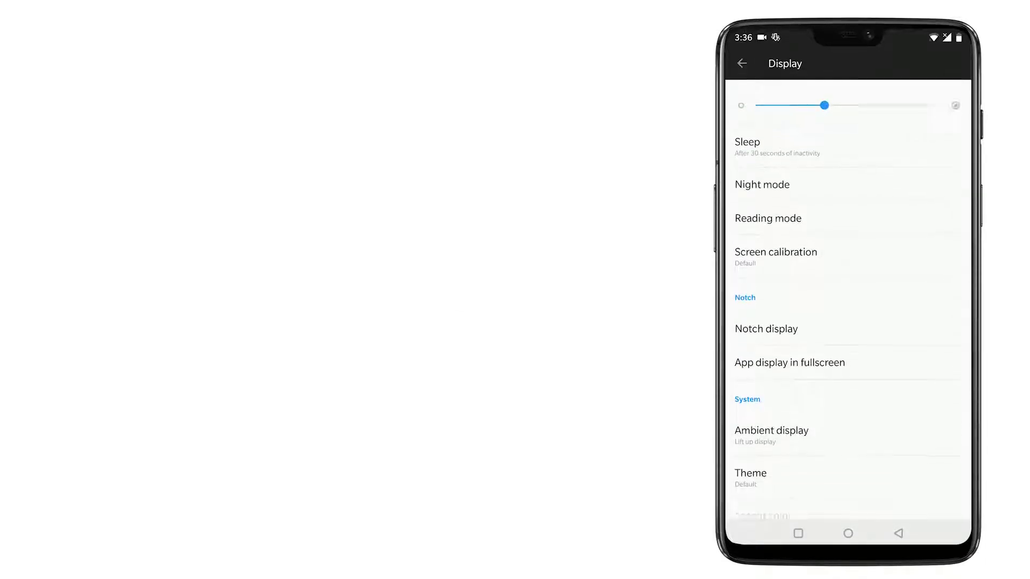
pyautogui.click(766, 290)
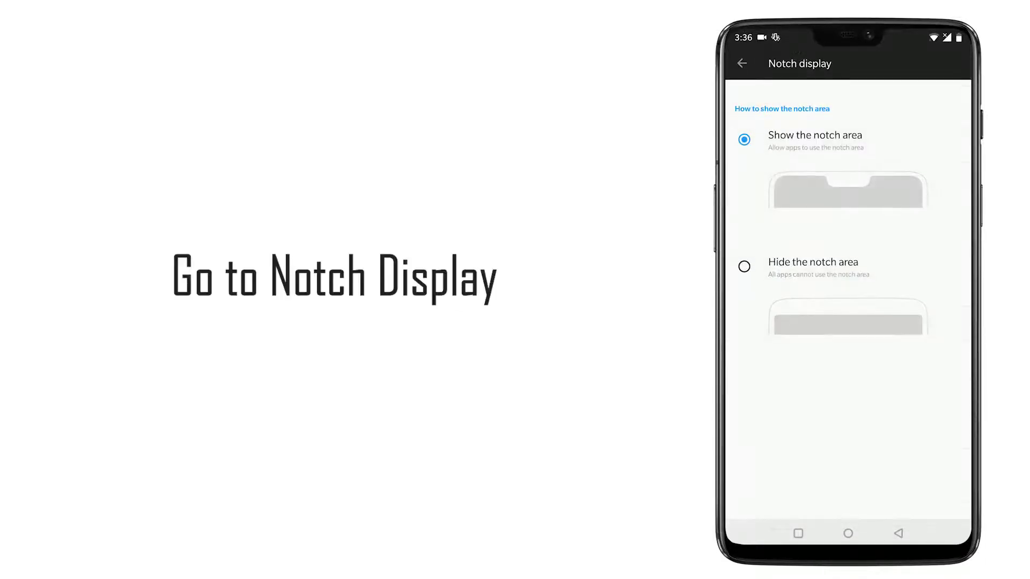
pyautogui.click(745, 266)
pyautogui.click(899, 534)
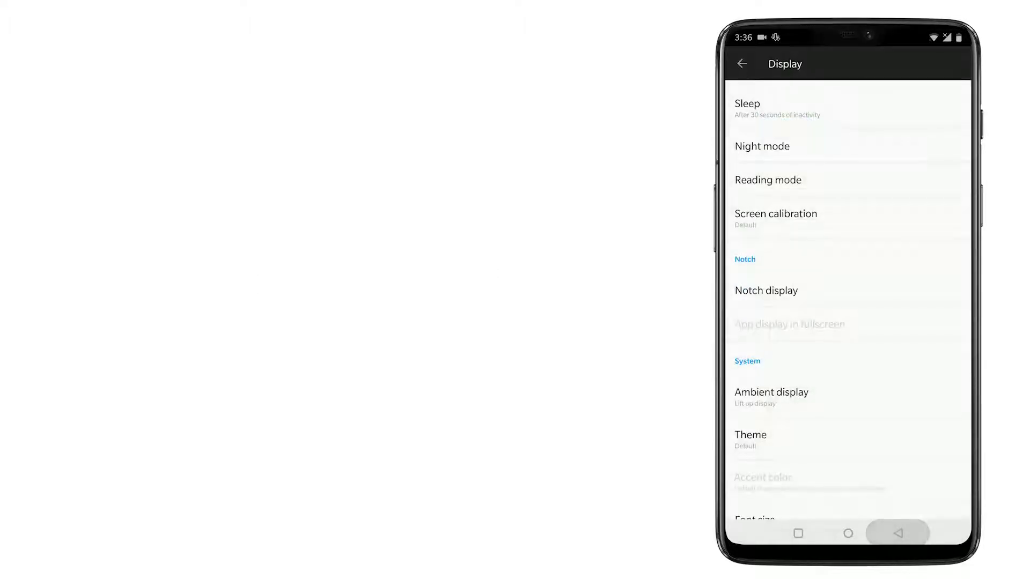
pyautogui.click(898, 533)
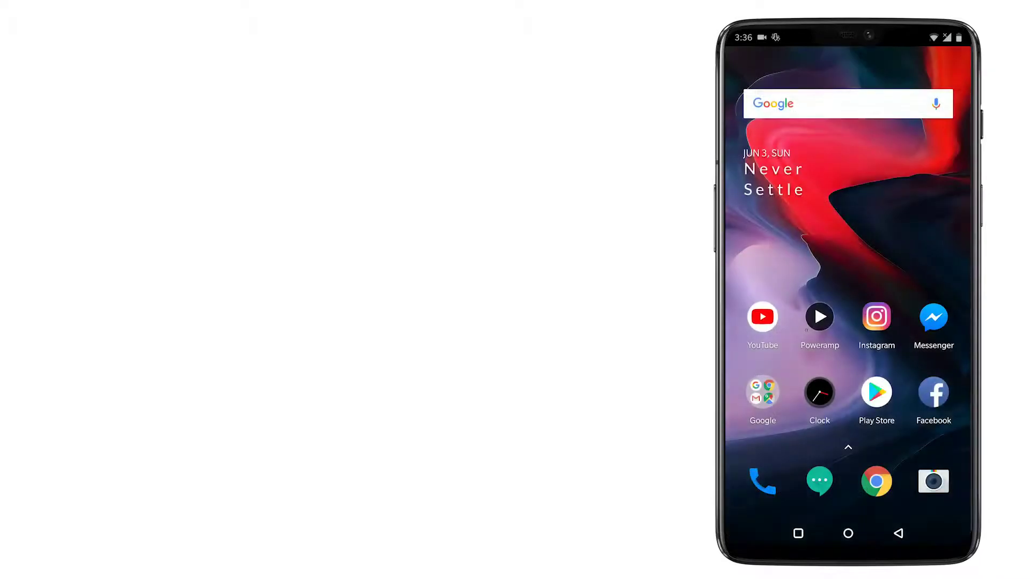
# Open and browse the app drawer, then close it back to the home screen
pyautogui.moveTo(848, 483); pyautogui.dragTo(848, 201)
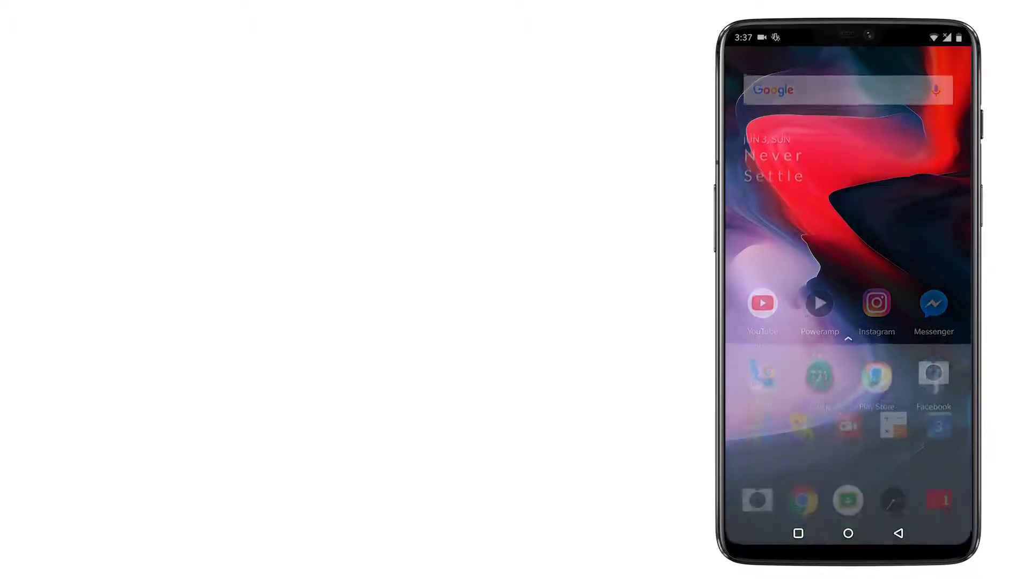
pyautogui.moveTo(848, 443)
pyautogui.mouseDown()
pyautogui.moveTo(848, 162)
pyautogui.moveTo(848, 442)
pyautogui.mouseUp()
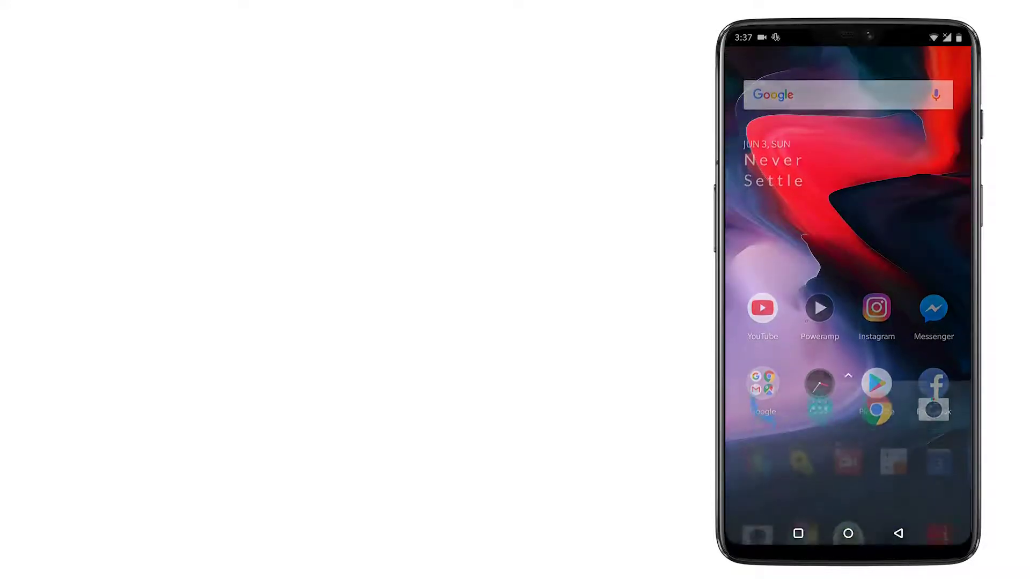
pyautogui.moveTo(848, 161); pyautogui.dragTo(849, 442)
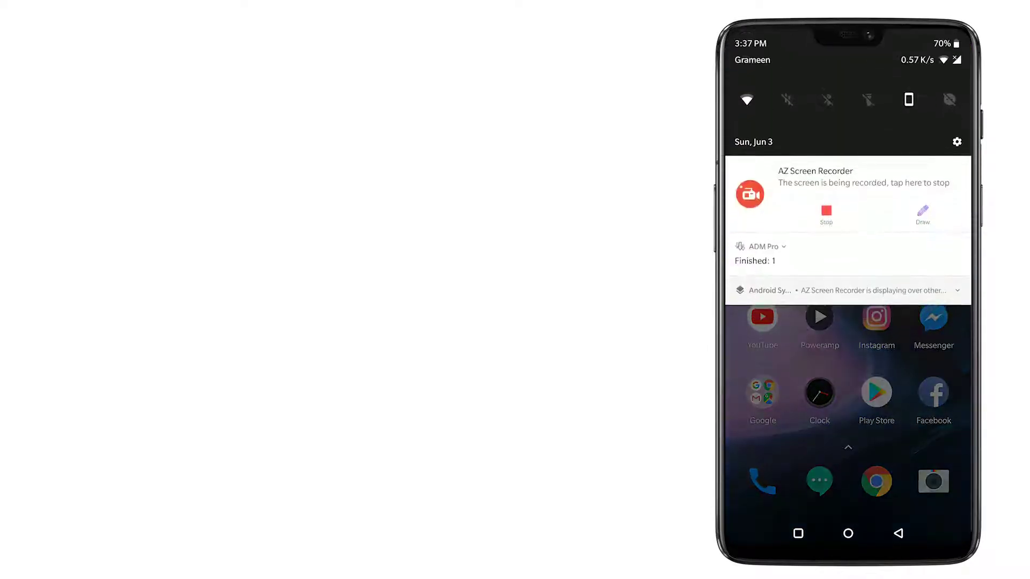
# Switch Display > Theme to Dark in Settings, then return home
pyautogui.click(957, 142)
pyautogui.scroll(-2, 848, 322)
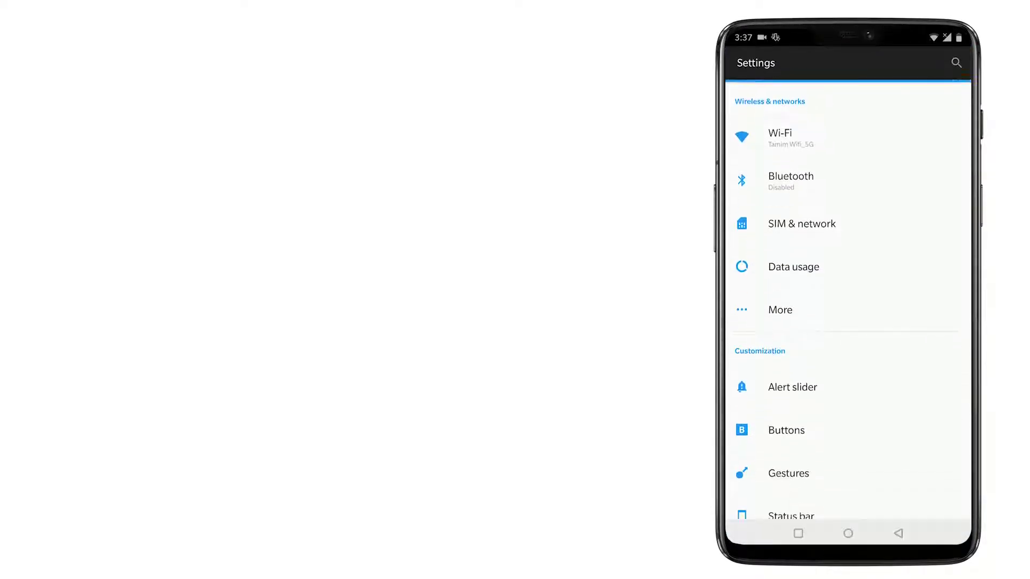
pyautogui.scroll(-2, 848, 322)
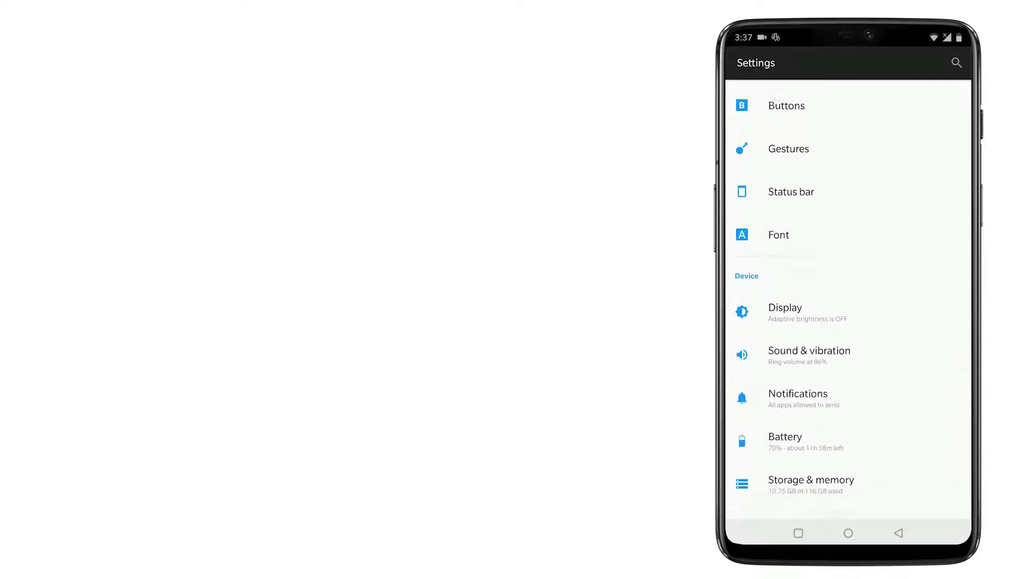
pyautogui.scroll(-1, 848, 322)
pyautogui.click(857, 278)
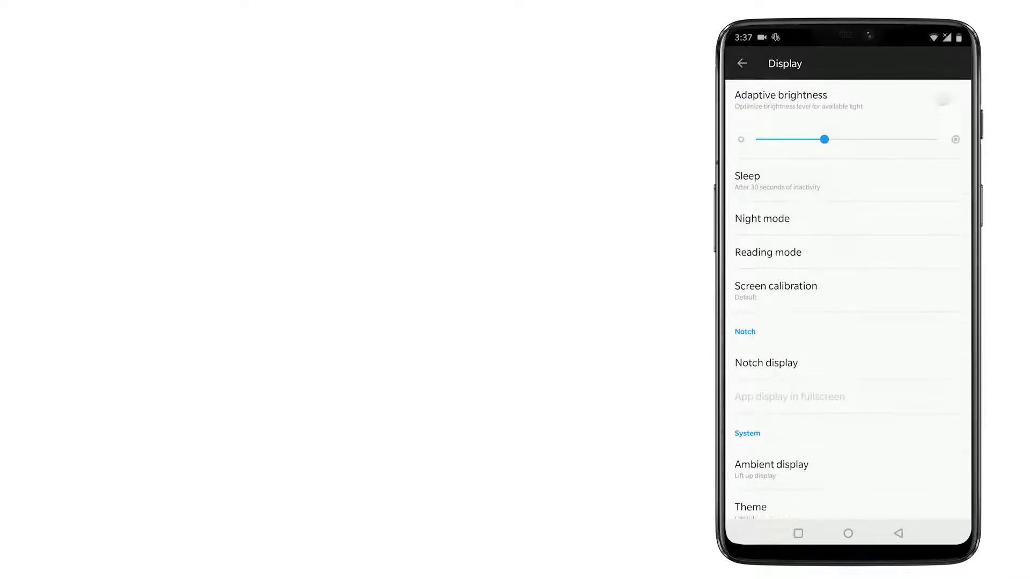
pyautogui.scroll(-2, 848, 322)
pyautogui.click(832, 373)
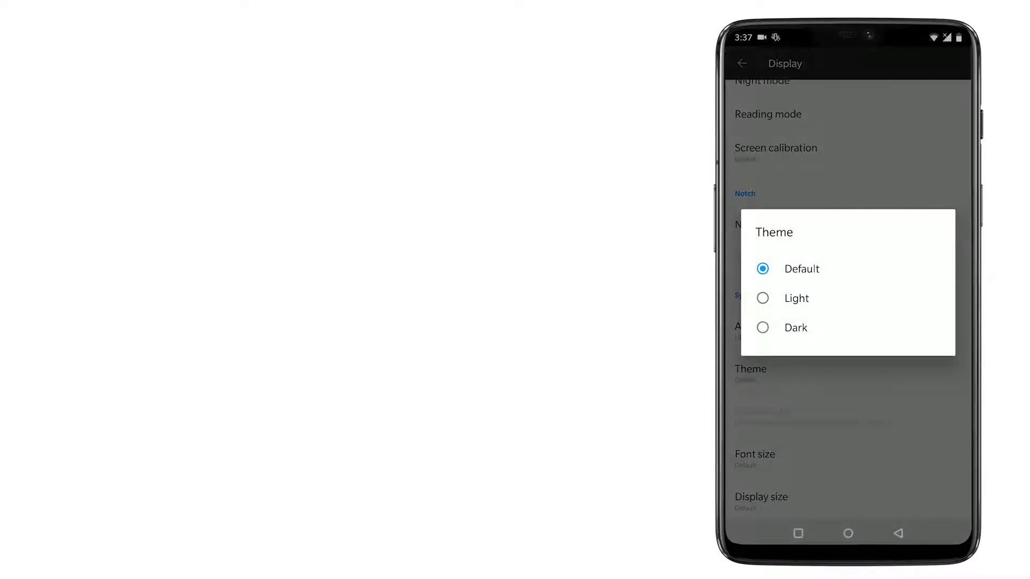
pyautogui.click(796, 328)
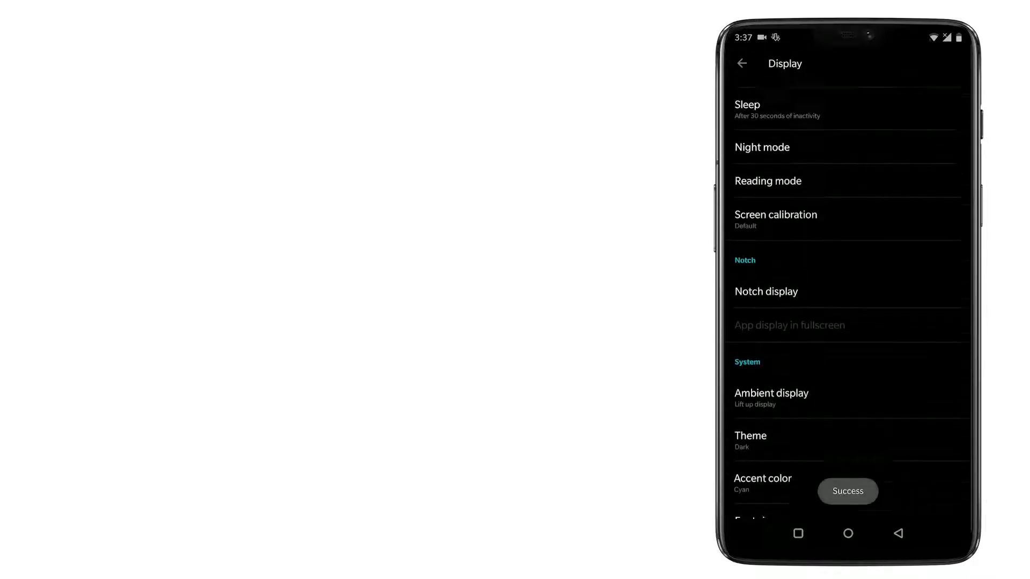
pyautogui.scroll(3, 848, 305)
pyautogui.click(899, 534)
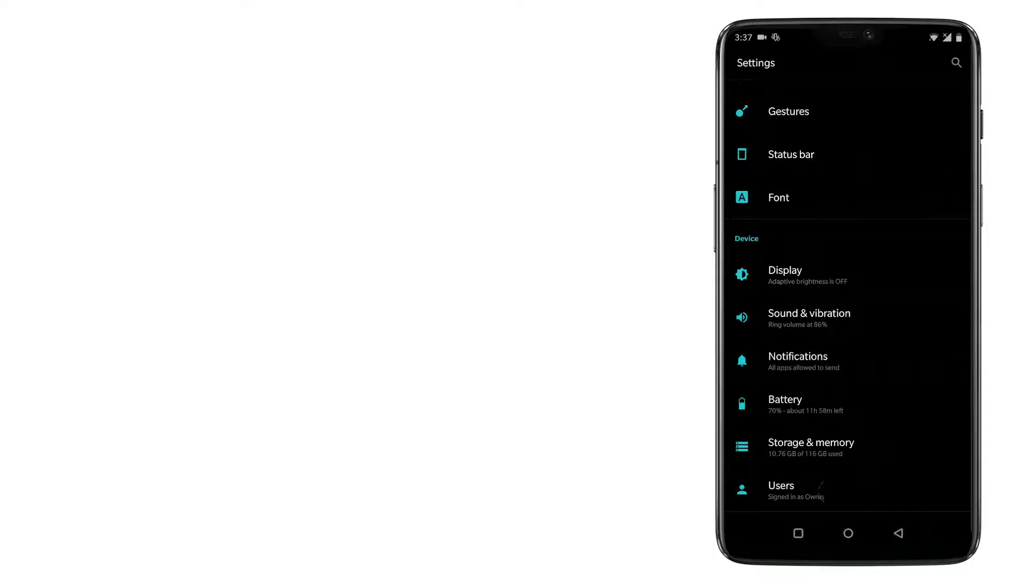
pyautogui.click(898, 534)
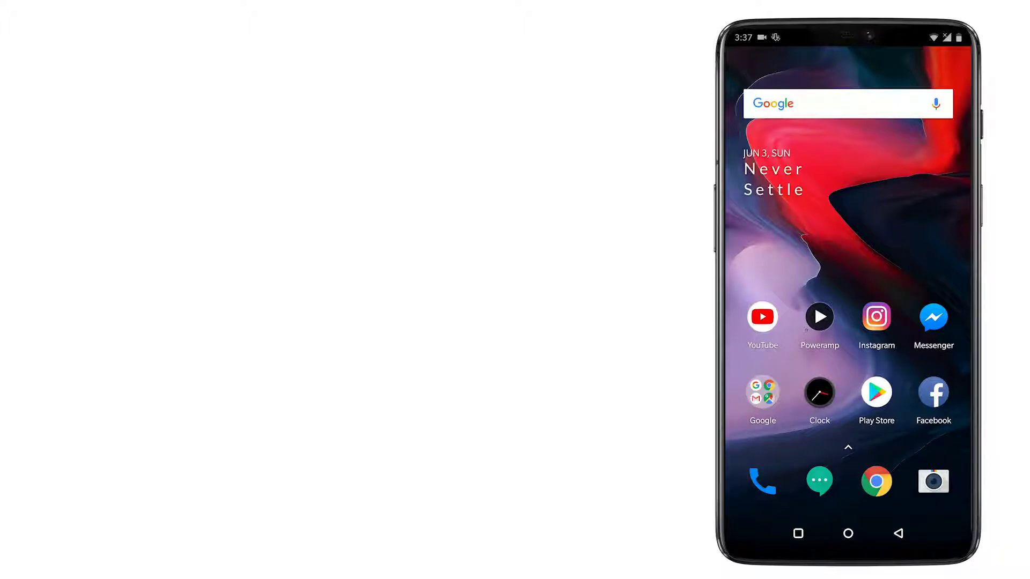
pyautogui.moveTo(849, 451); pyautogui.dragTo(849, 201)
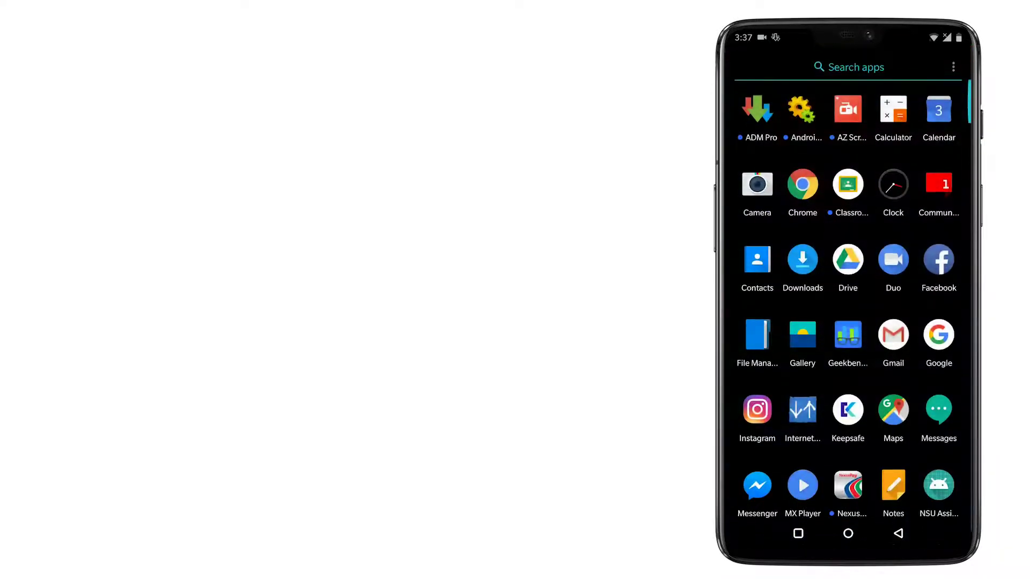
pyautogui.scroll(-2, 849, 322)
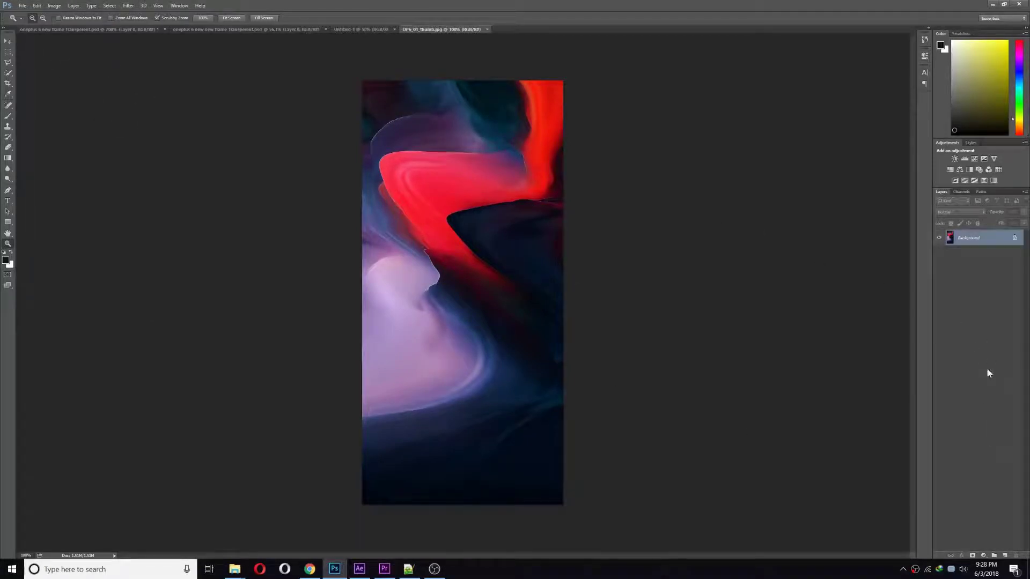
# Add a Solid Color fill layer with a near-black colour (252525)
pyautogui.click(983, 558)
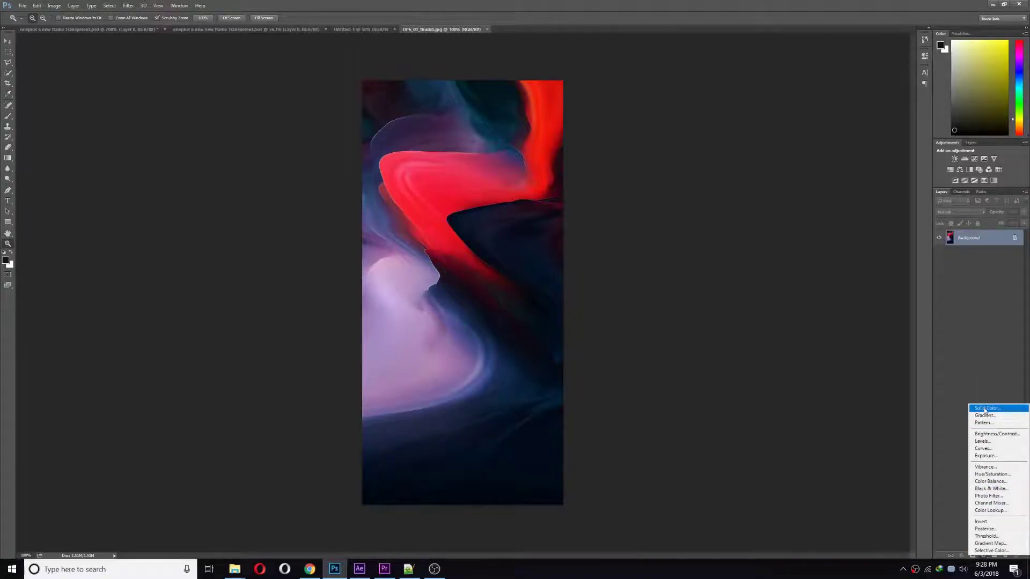
pyautogui.click(984, 410)
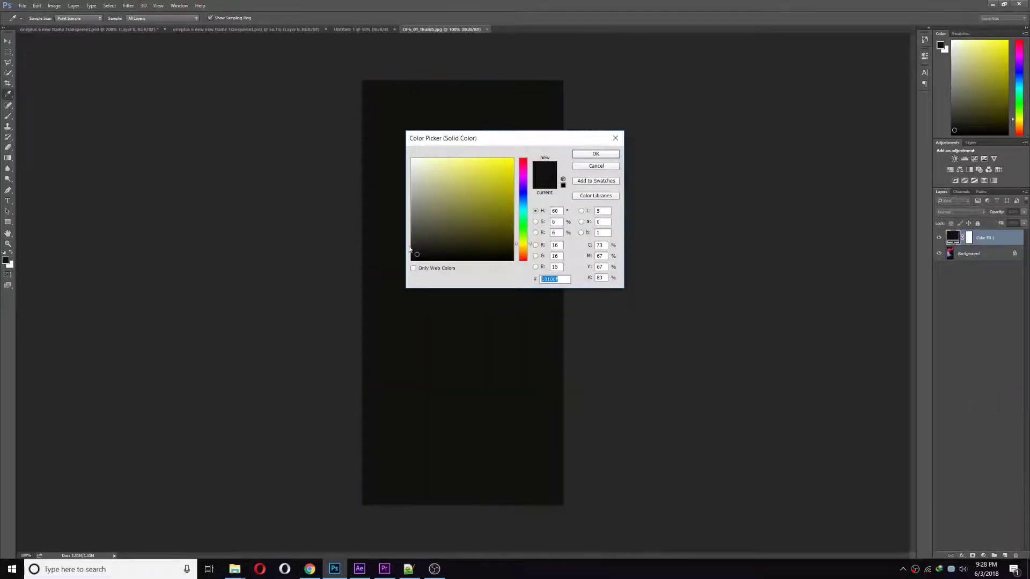
pyautogui.moveTo(417, 254)
pyautogui.mouseDown()
pyautogui.moveTo(409, 246)
pyautogui.moveTo(389, 262)
pyautogui.mouseUp()
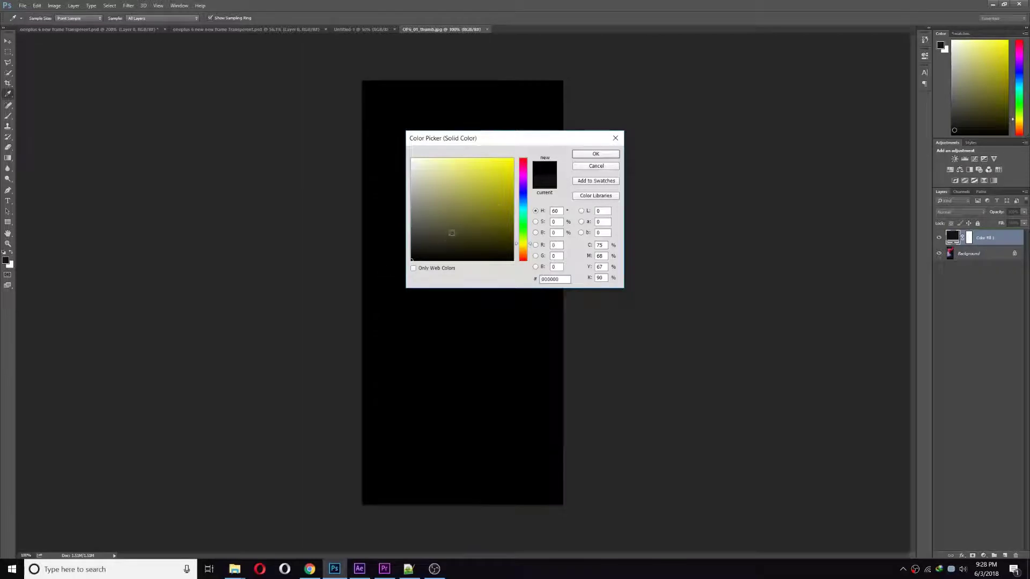
pyautogui.click(595, 153)
# Unlock the Background layer and move Color Fill 1 below Layer 0
pyautogui.press('z')
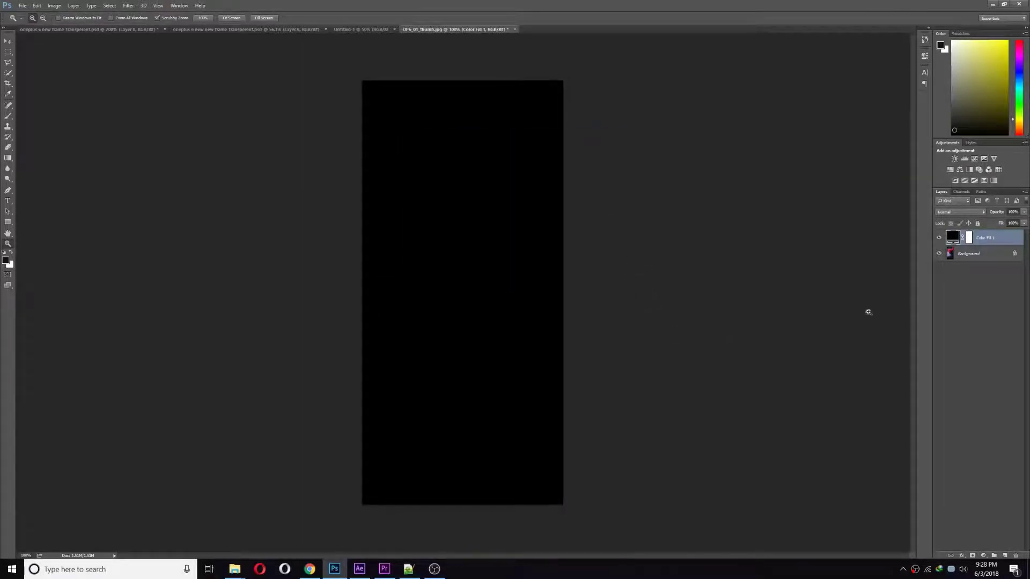
pyautogui.click(1015, 255)
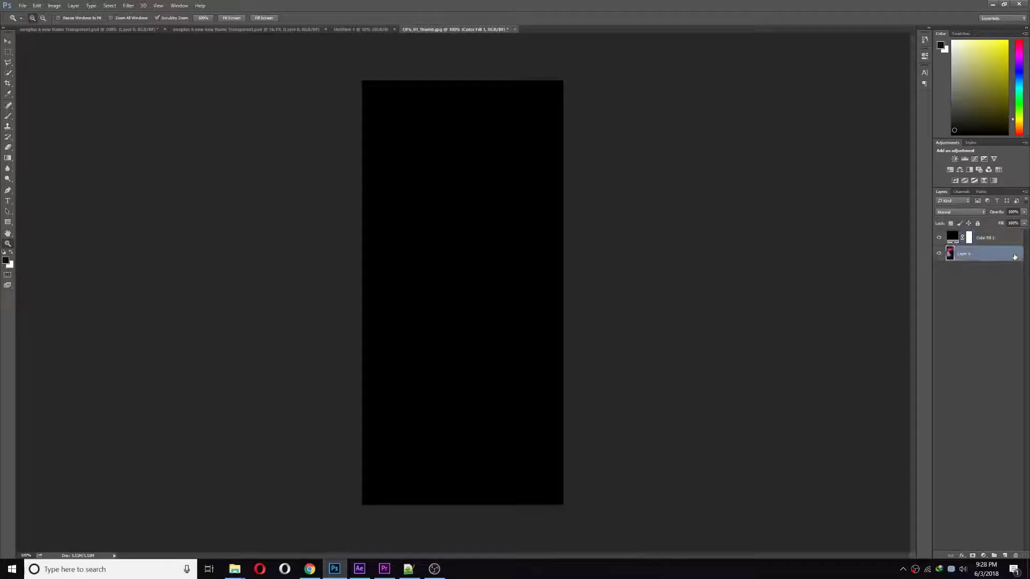
pyautogui.click(968, 289)
pyautogui.click(994, 240)
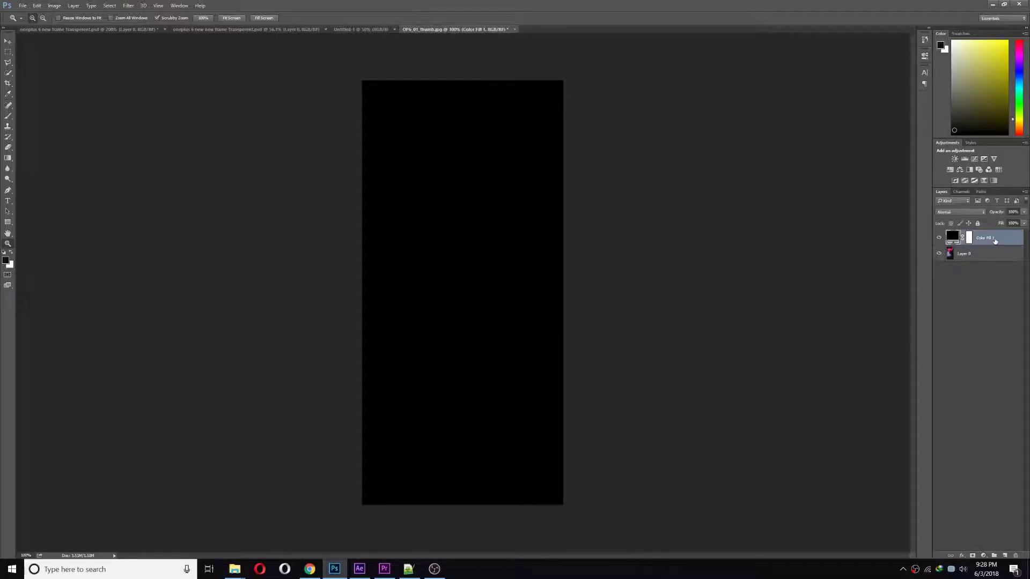
pyautogui.moveTo(995, 239); pyautogui.dragTo(995, 266)
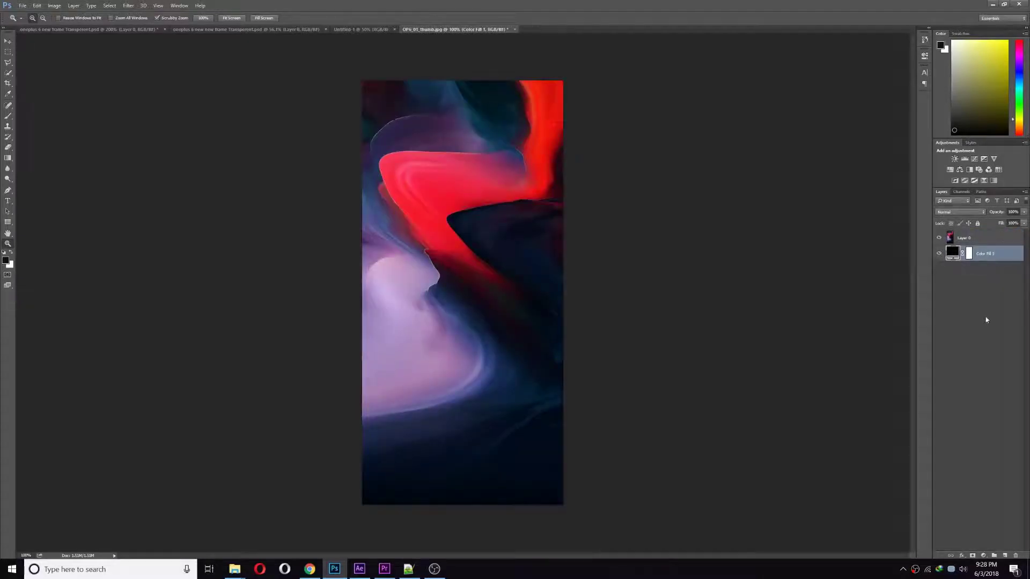
pyautogui.click(979, 332)
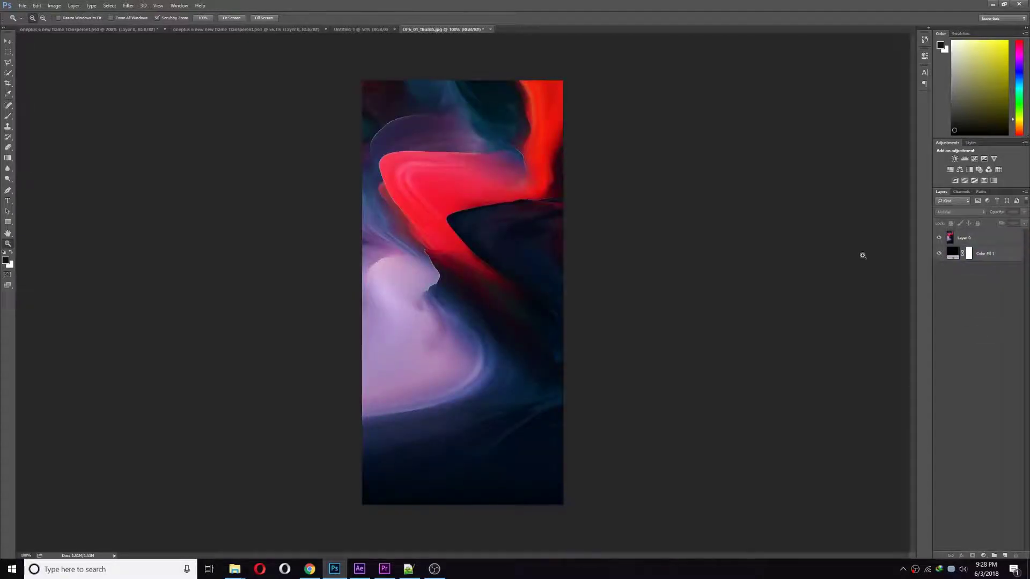
# Set up the Gradient tool with a Foreground to Transparent gradient
pyautogui.click(9, 158)
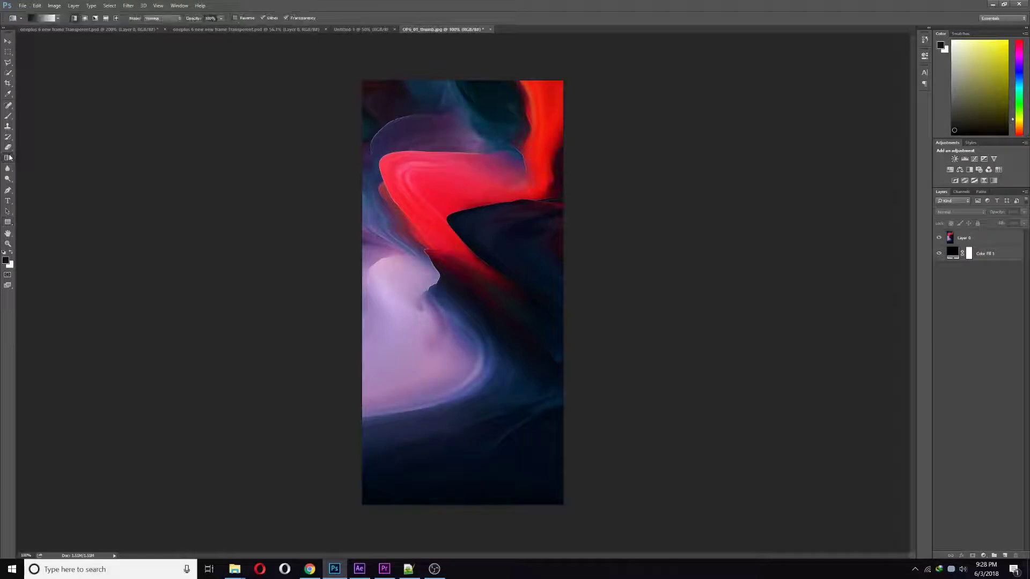
pyautogui.click(16, 18)
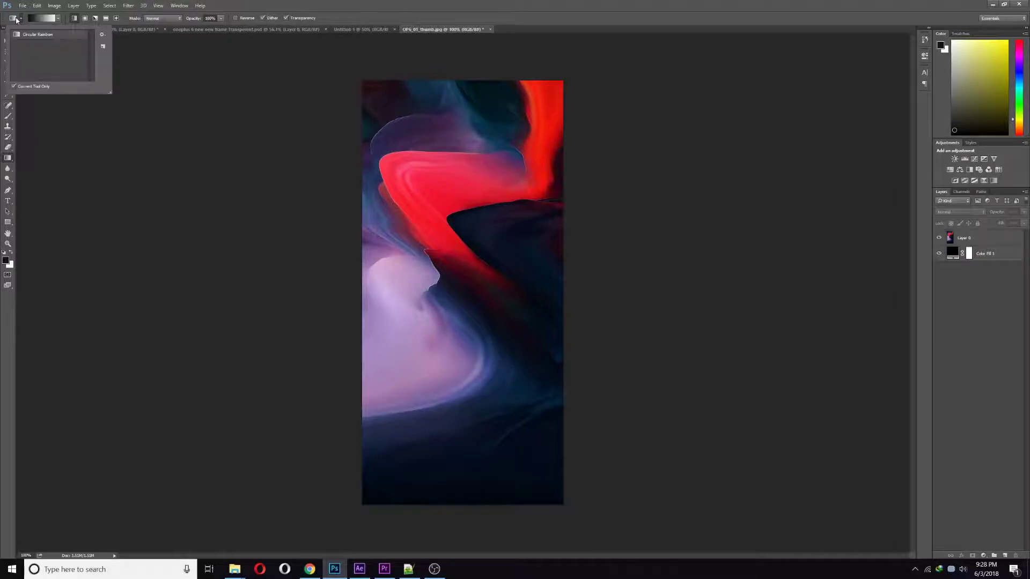
pyautogui.click(59, 19)
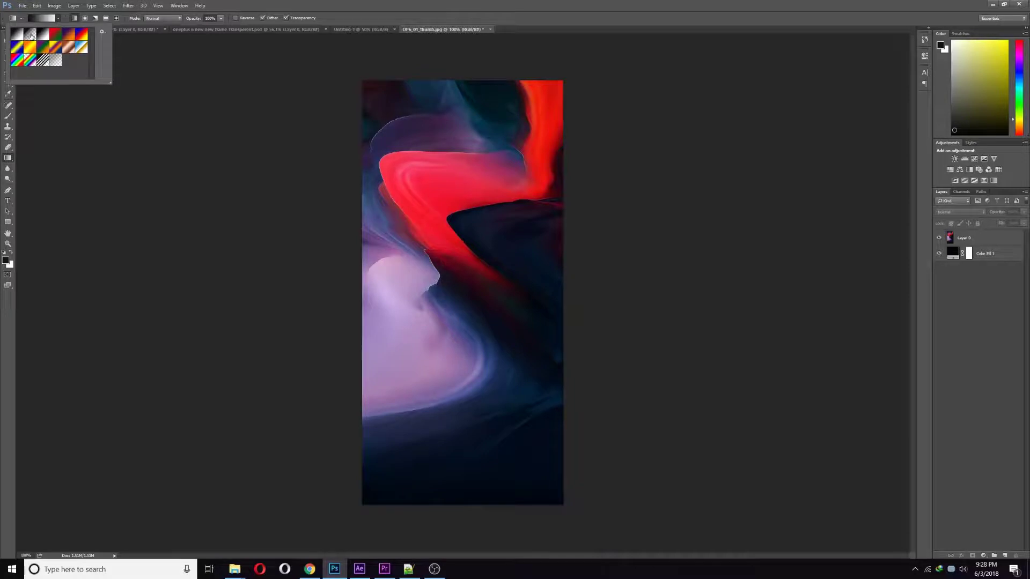
pyautogui.click(32, 36)
pyautogui.click(57, 18)
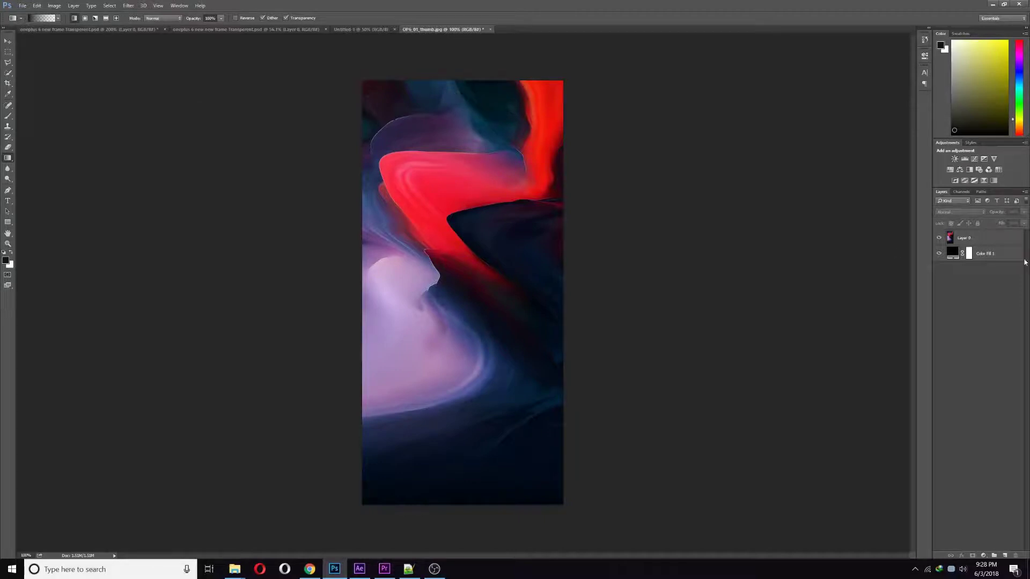
# Fade Layer 0's top edge into black with several downward gradient drags
pyautogui.click(1005, 254)
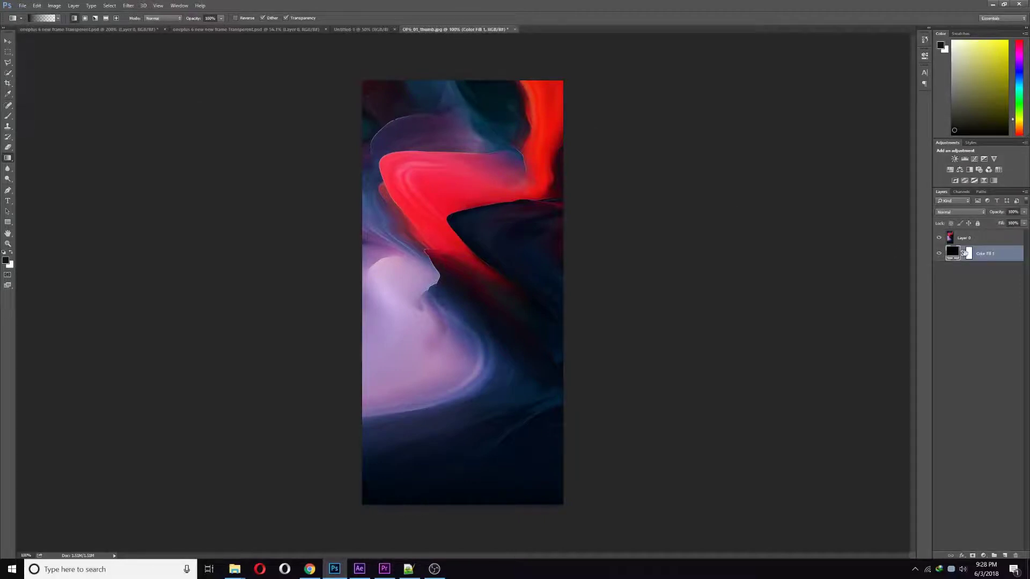
pyautogui.click(974, 236)
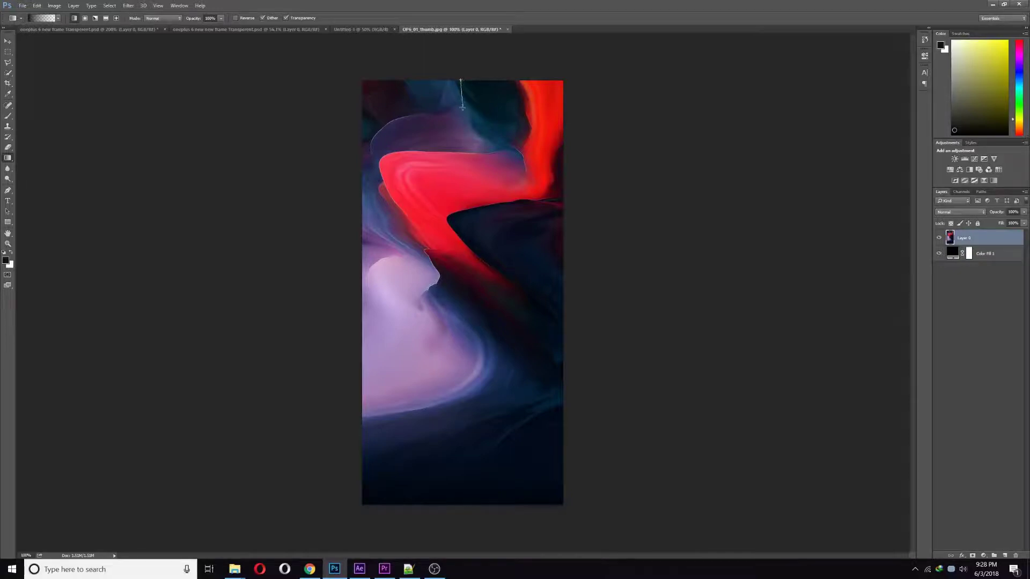
pyautogui.moveTo(461, 84); pyautogui.dragTo(465, 138)
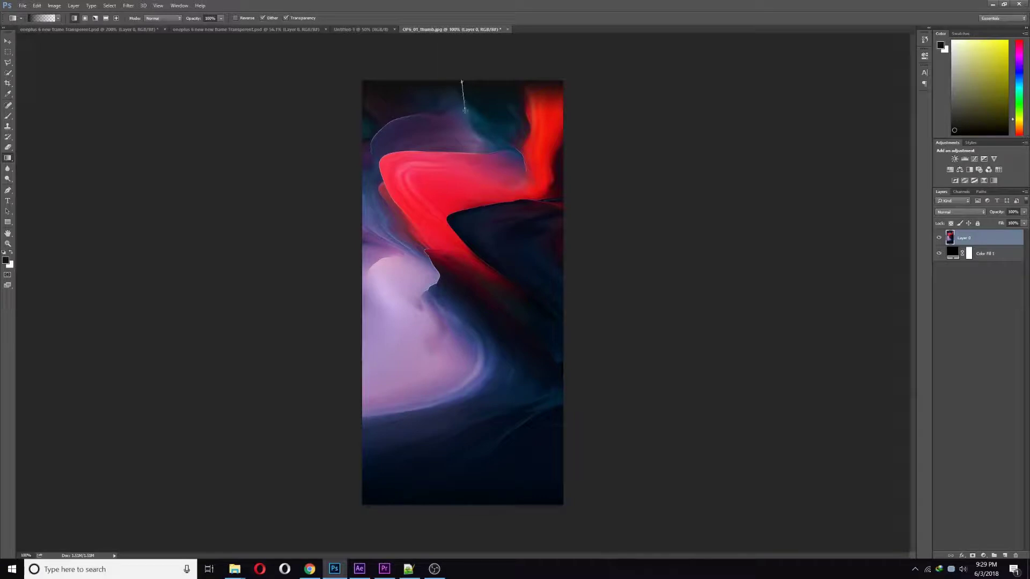
pyautogui.moveTo(464, 111); pyautogui.dragTo(468, 116)
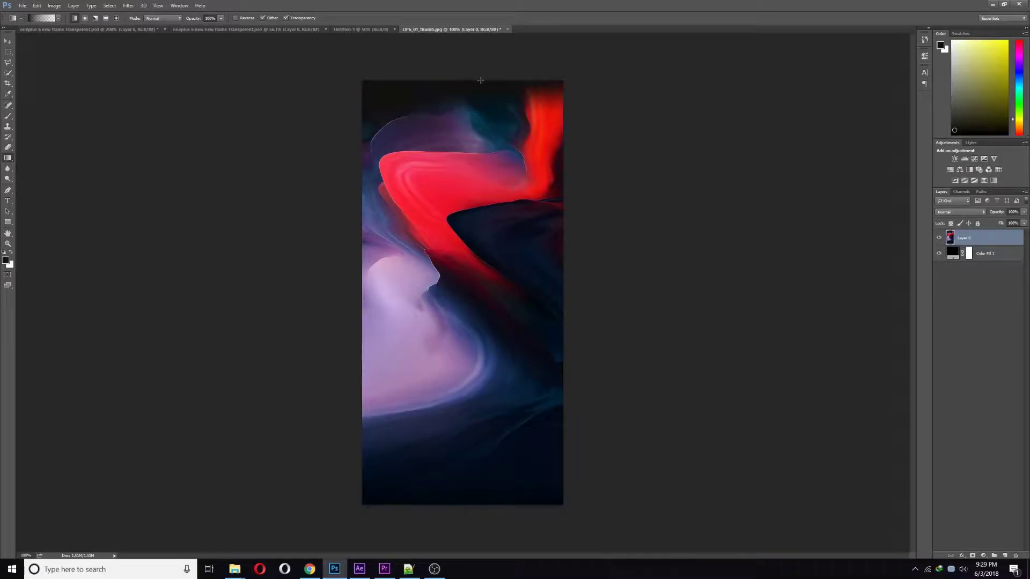
pyautogui.moveTo(465, 112); pyautogui.dragTo(465, 112)
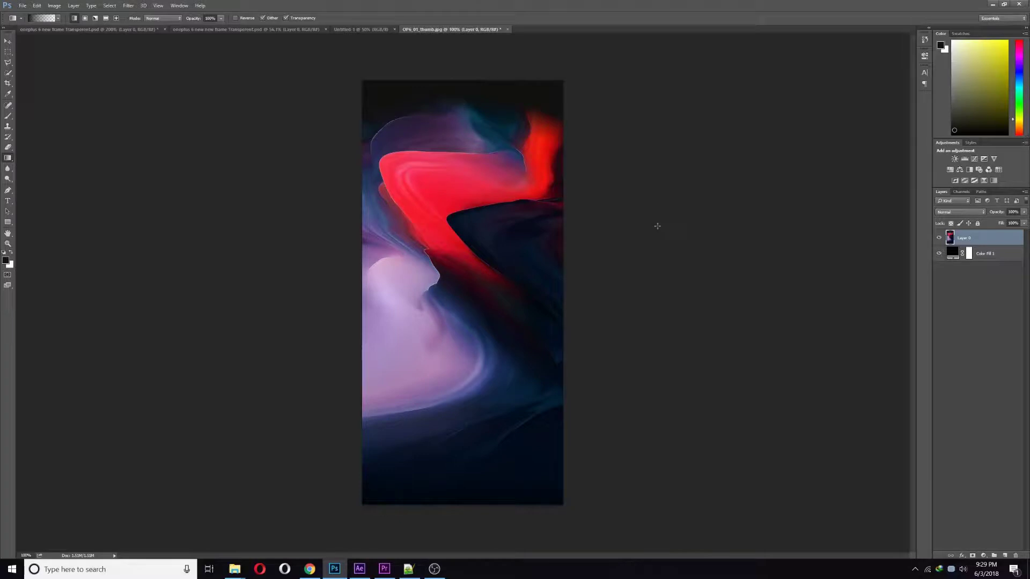
# Save the wallpaper to the Desktop as OP6_01_thumb.png with default PNG options
pyautogui.click(22, 6)
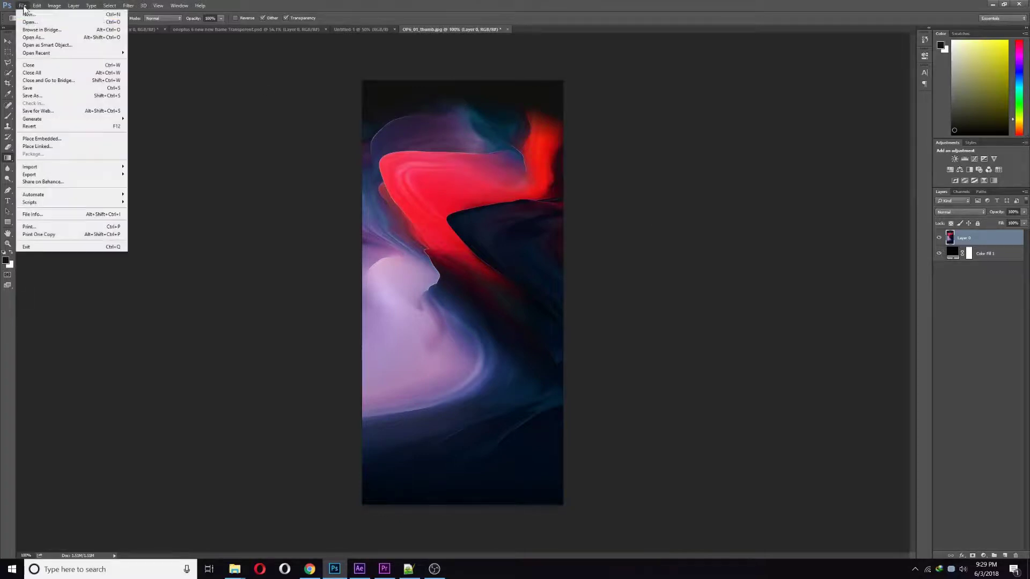
pyautogui.click(53, 99)
pyautogui.click(206, 248)
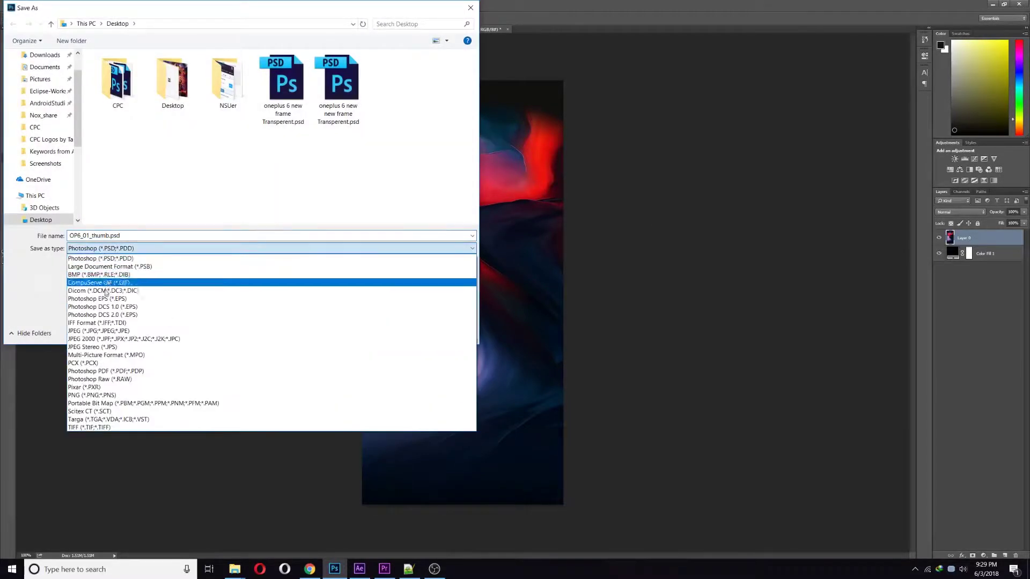
pyautogui.click(95, 395)
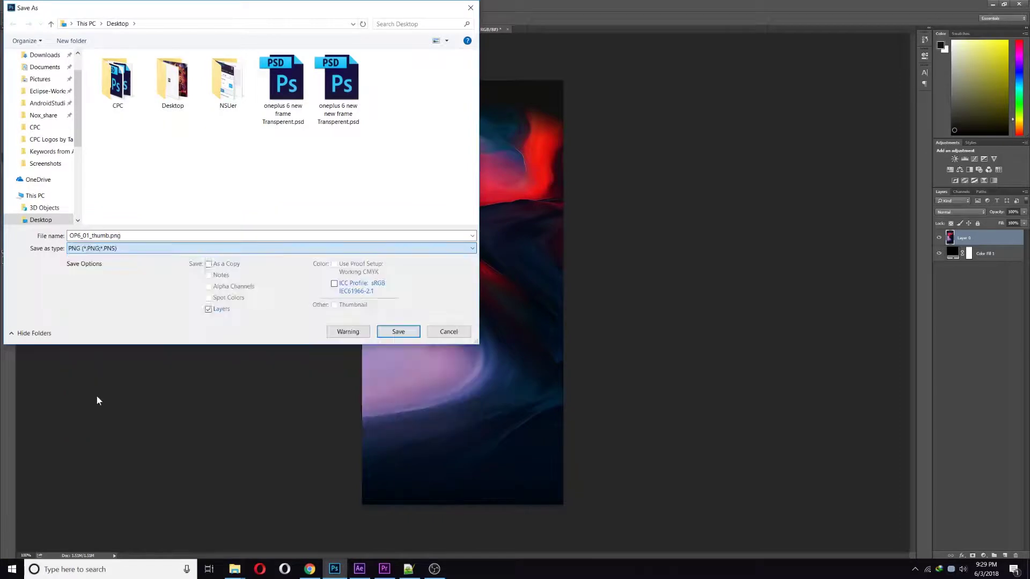
pyautogui.click(398, 332)
pyautogui.click(530, 182)
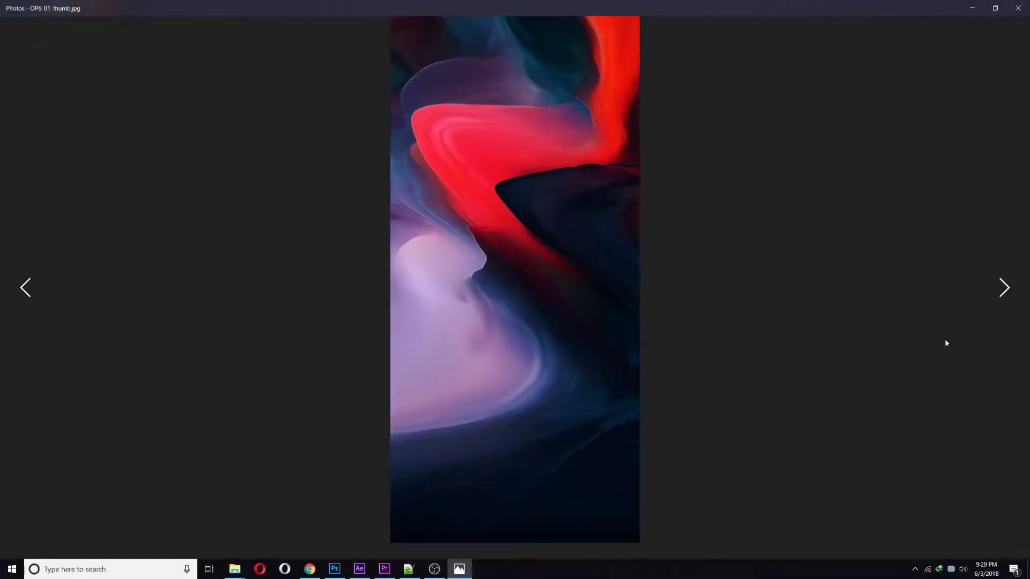
# Advance in Photos from OP6_01_thumb.jpg to the saved PNG version
pyautogui.press('Right')
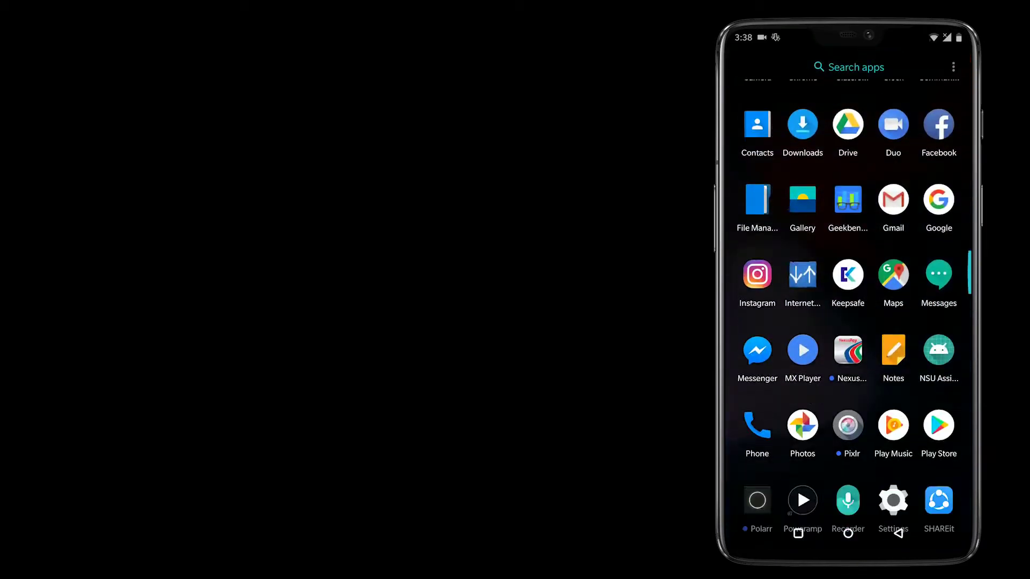
pyautogui.scroll(5, 848, 322)
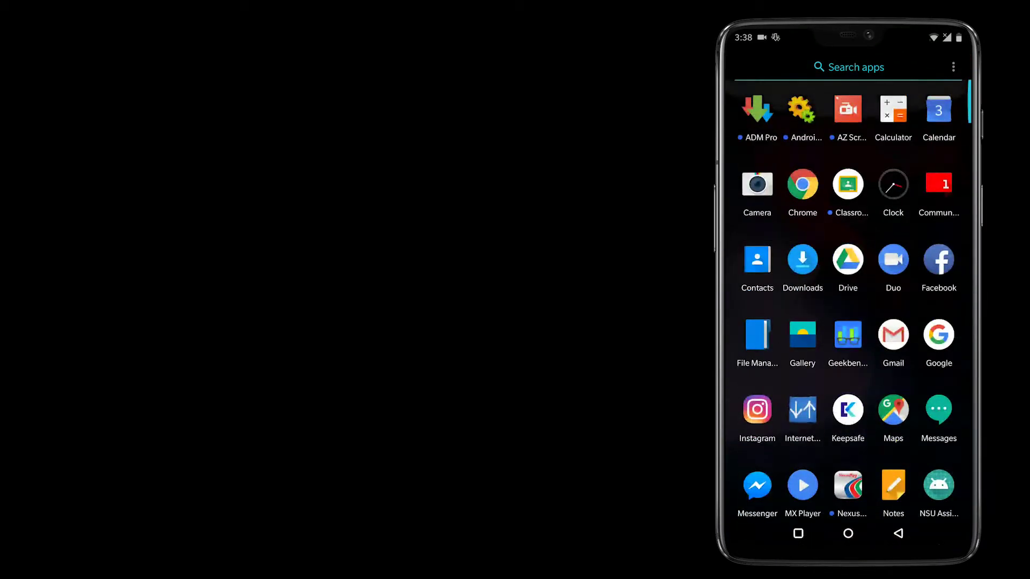
# Swipe the app drawer closed to reveal the faded wallpaper behind the icons
pyautogui.moveTo(849, 121); pyautogui.dragTo(848, 402)
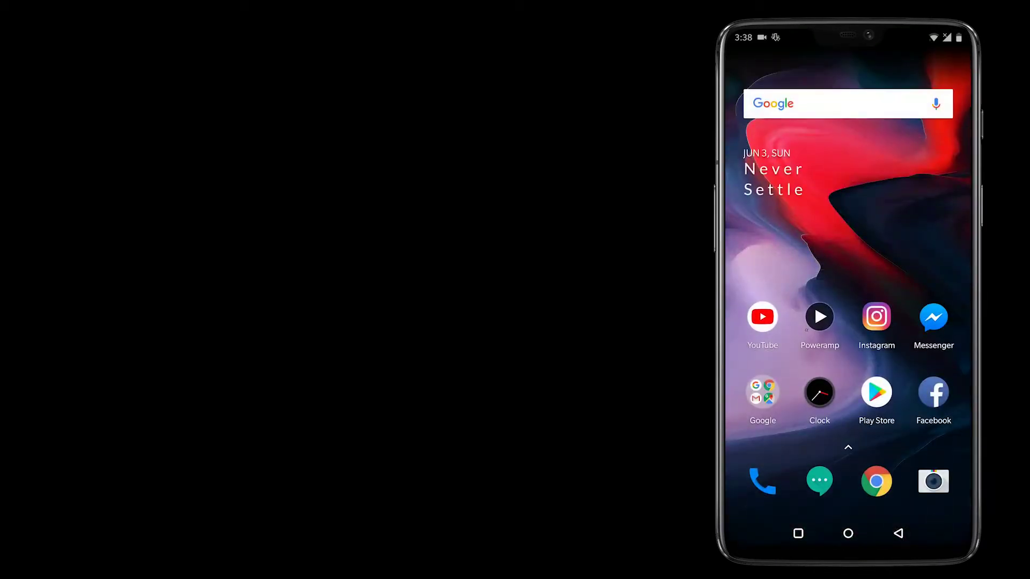